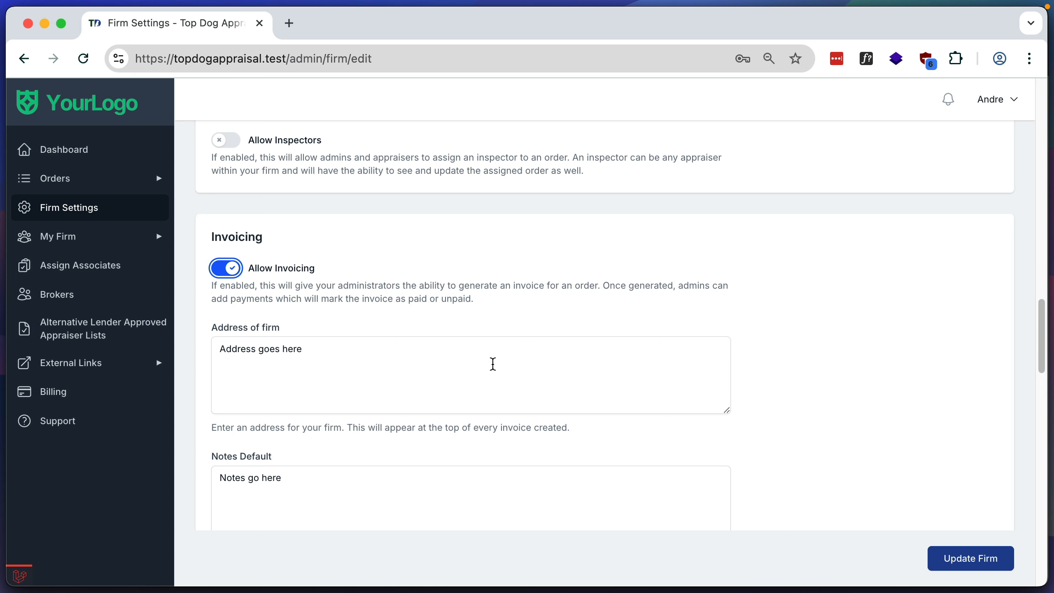
- Save the firm settings with invoicing allowed
scroll(492, 364, down, 4)
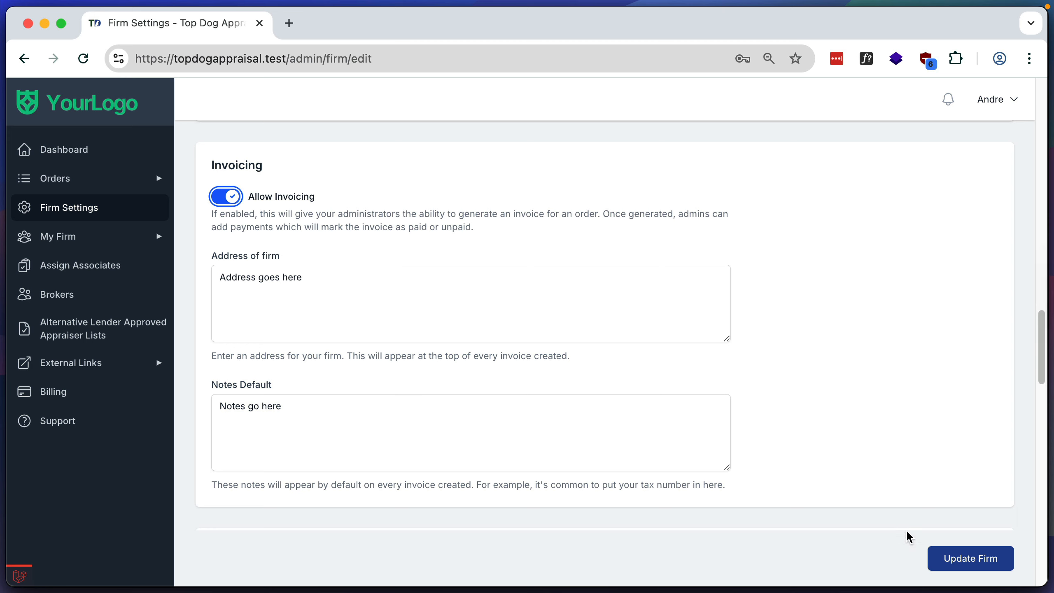
click(956, 559)
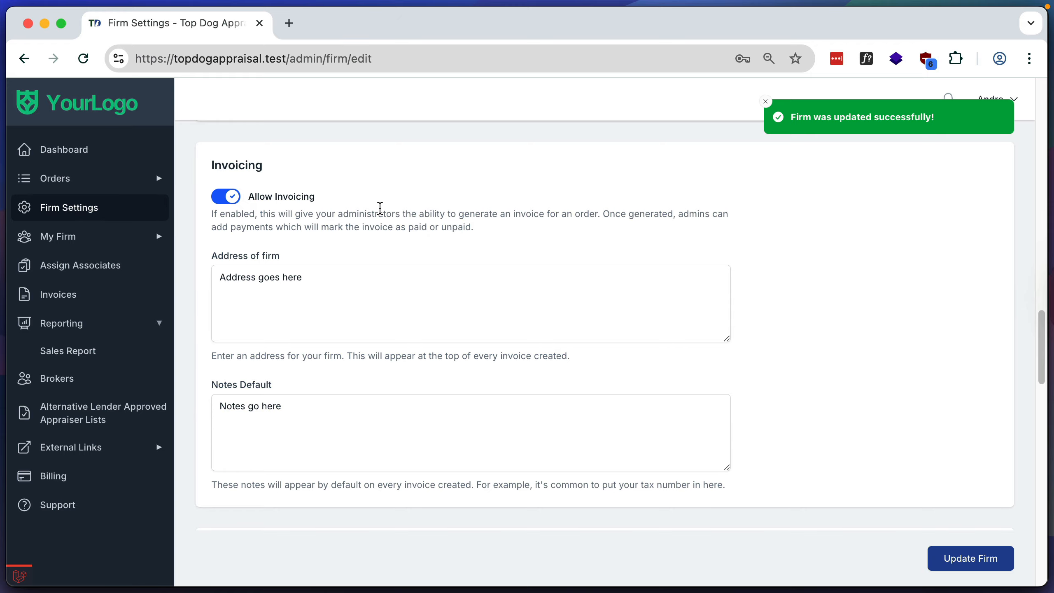
- Open the full details of the active order placed Apr 21, 2025 from the dashboard
click(130, 162)
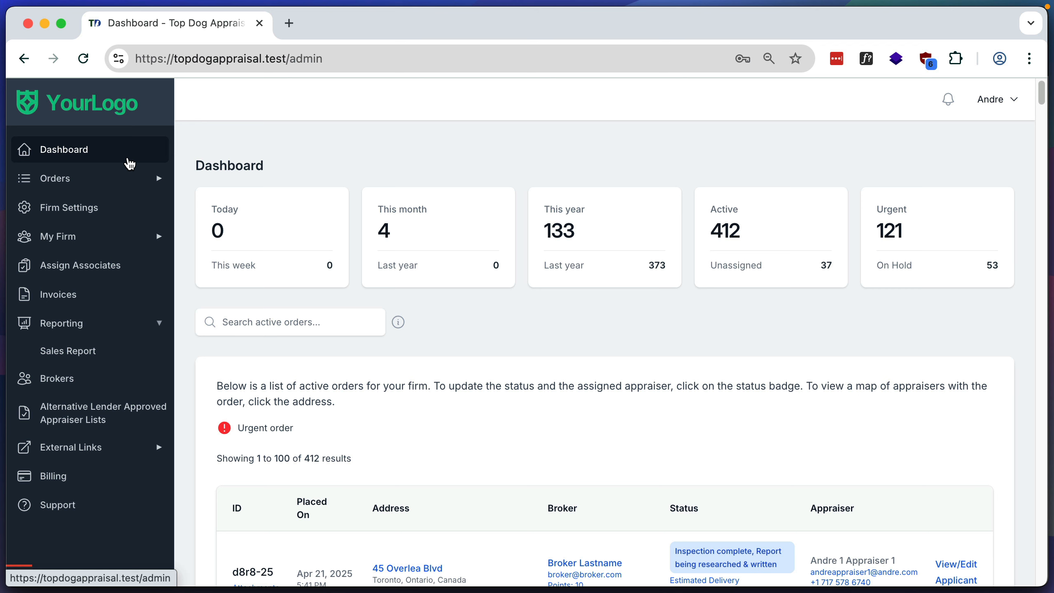
scroll(664, 409, down, 2)
scroll(665, 411, down, 1)
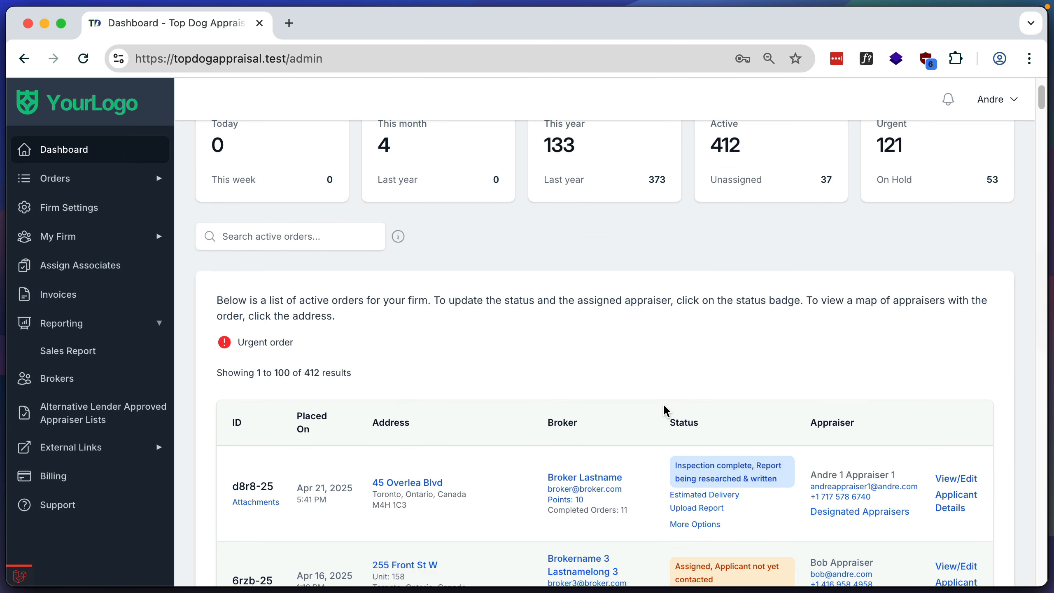
click(959, 478)
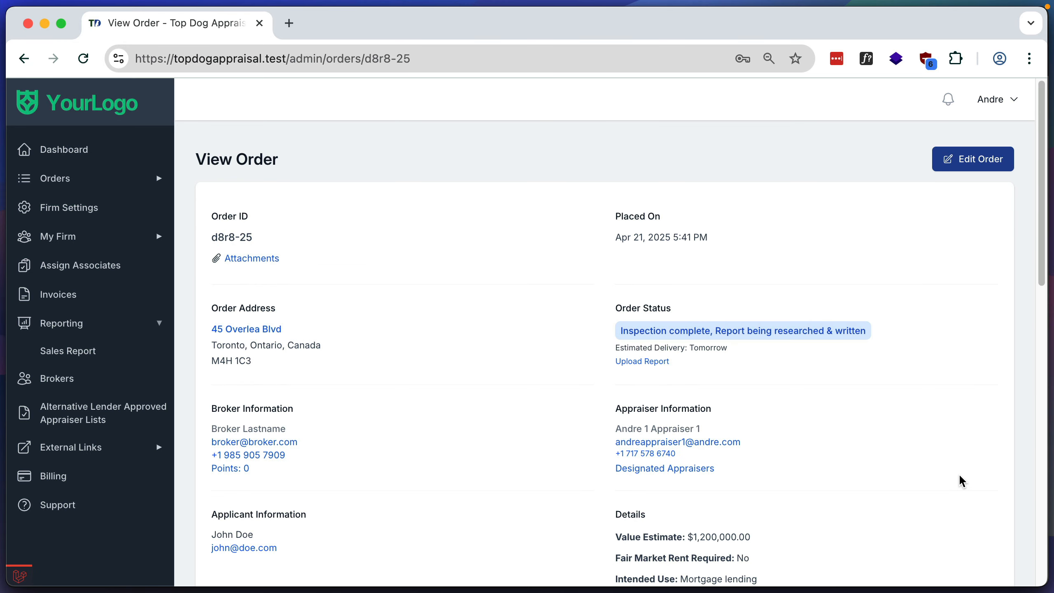
- Start generating an invoice for this order
scroll(960, 478, down, 13)
scroll(961, 481, down, 4)
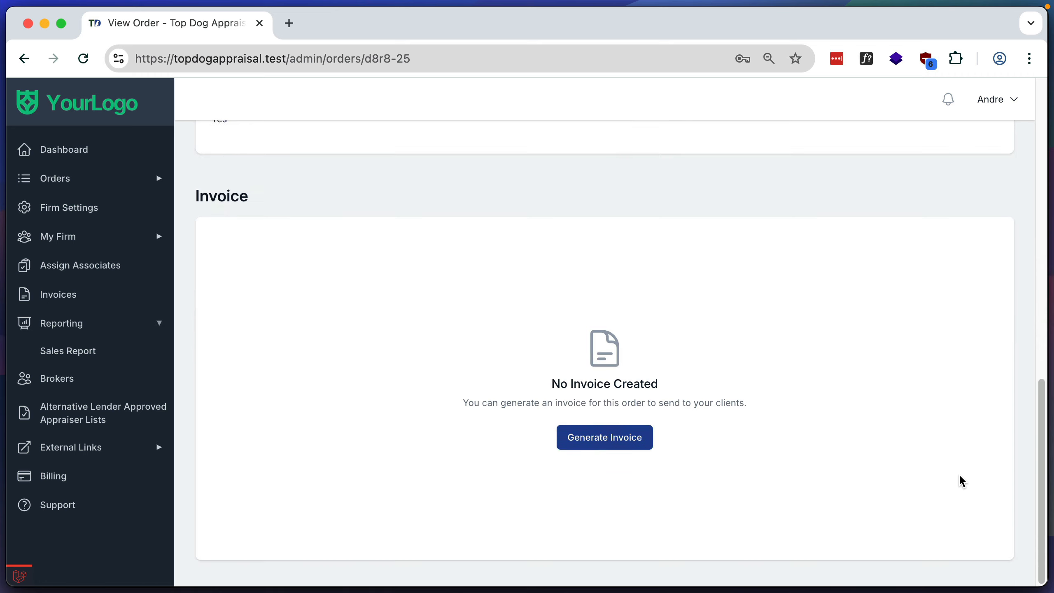
click(610, 437)
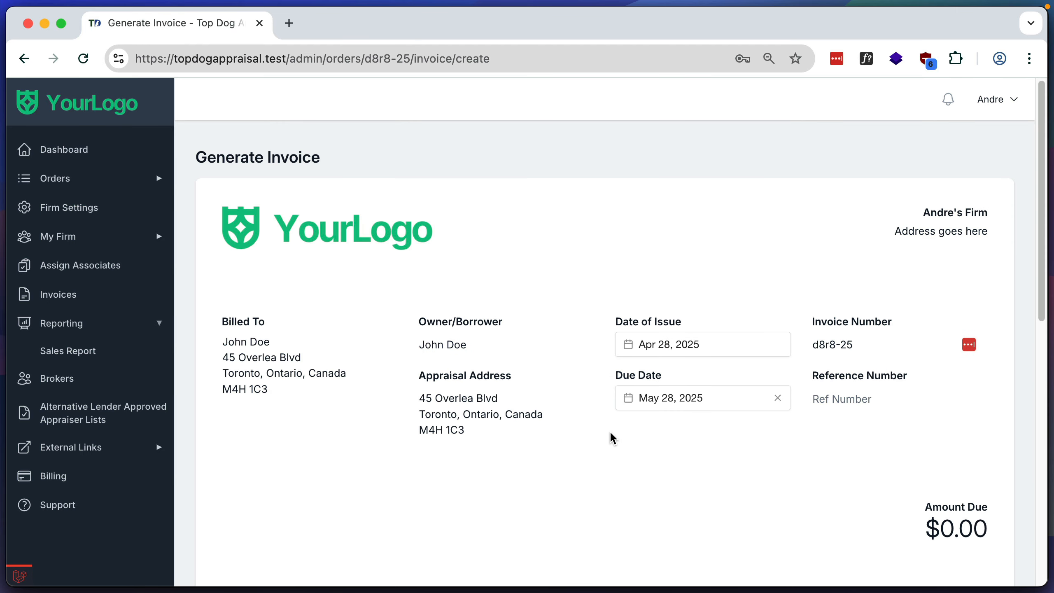
- Examine the invoice's editable Billed To, Owner/Borrower, Appraisal Address, Due Date and Invoice Number fields without changing them
click(268, 382)
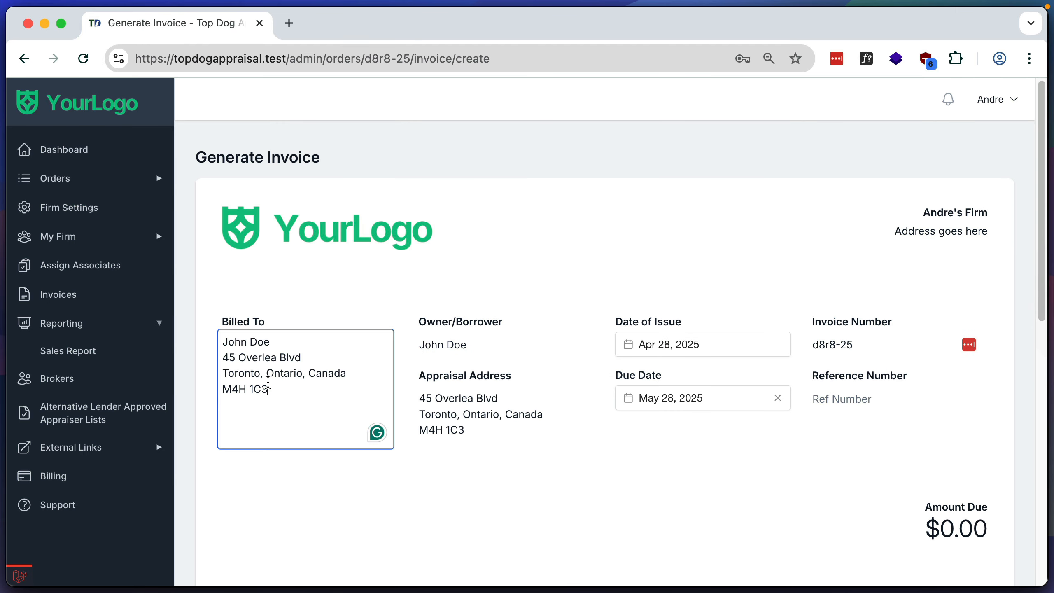
click(451, 343)
click(469, 401)
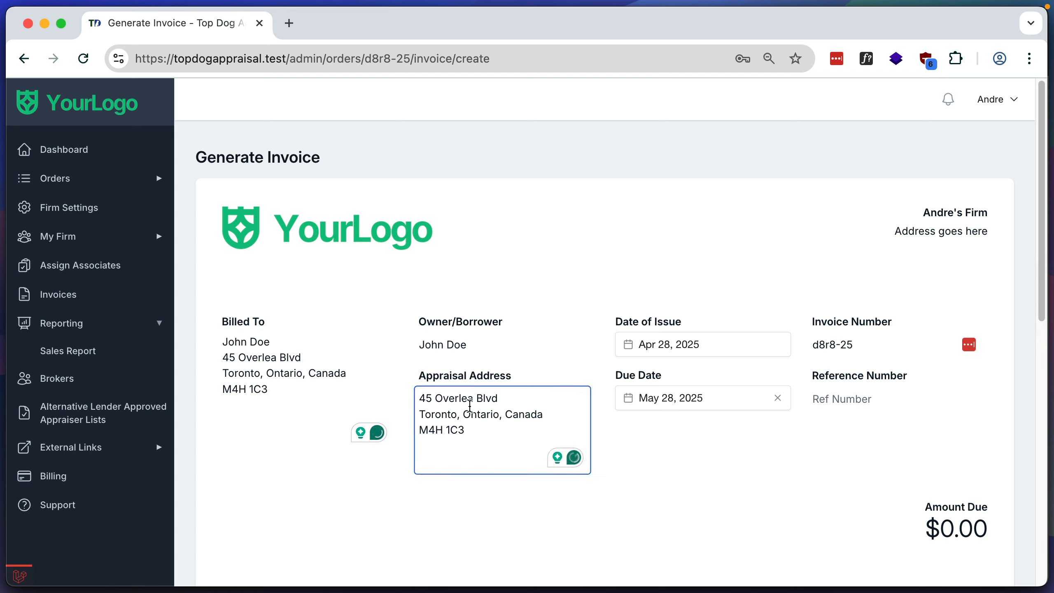
click(662, 400)
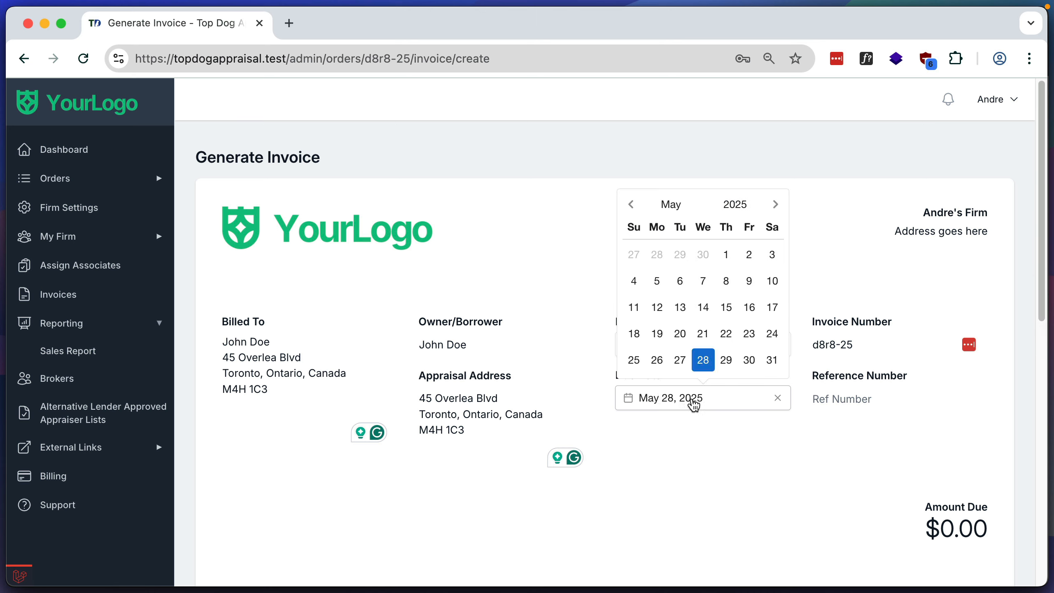
click(847, 347)
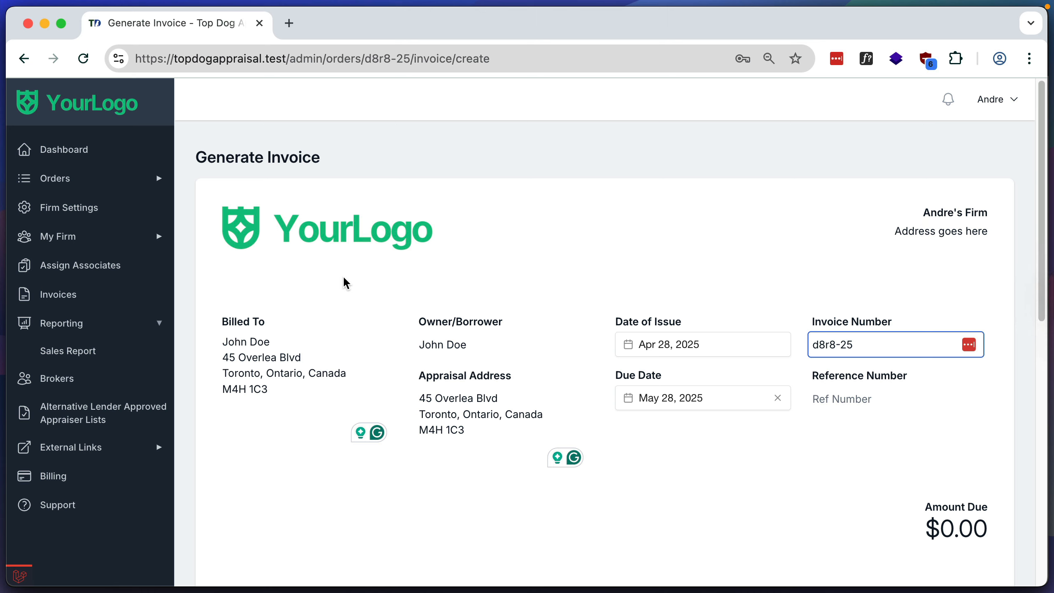
- Fill in the first invoice line as "Appraisal Fee" with a rate of 200
scroll(344, 267, down, 5)
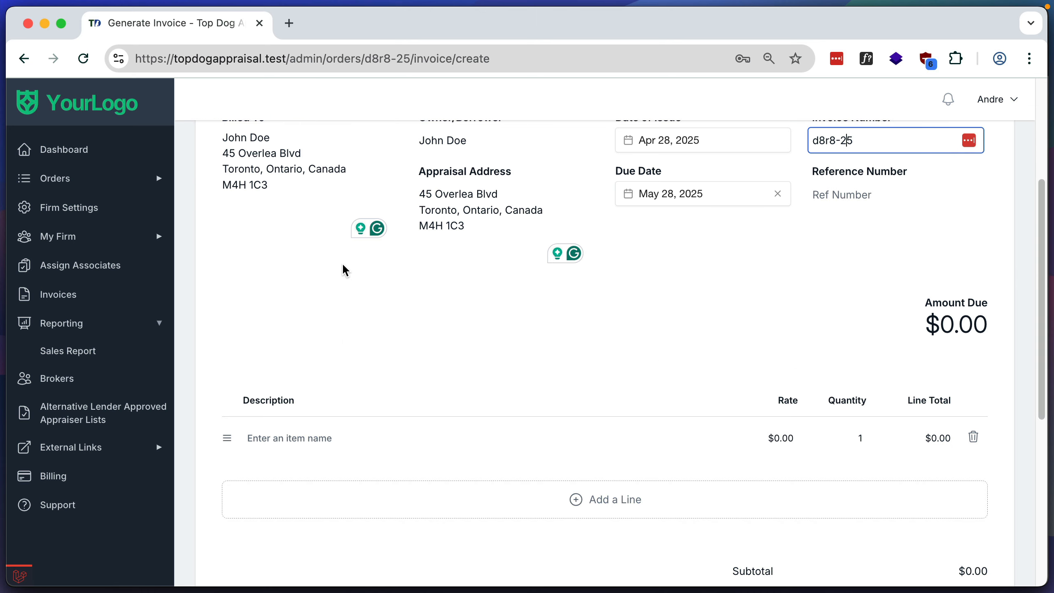
scroll(343, 268, down, 2)
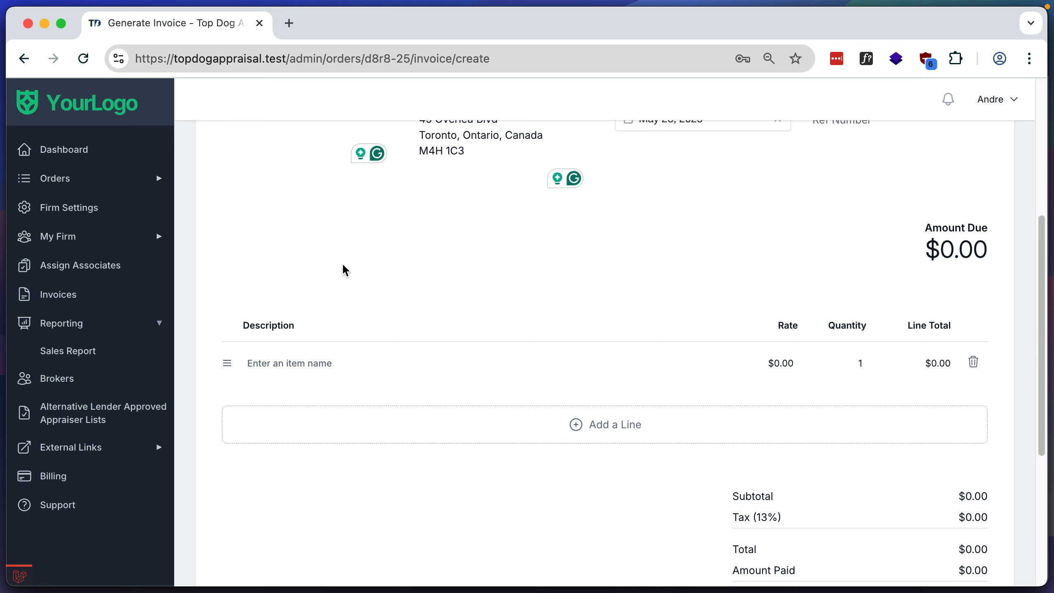
click(284, 362)
text(Appr)
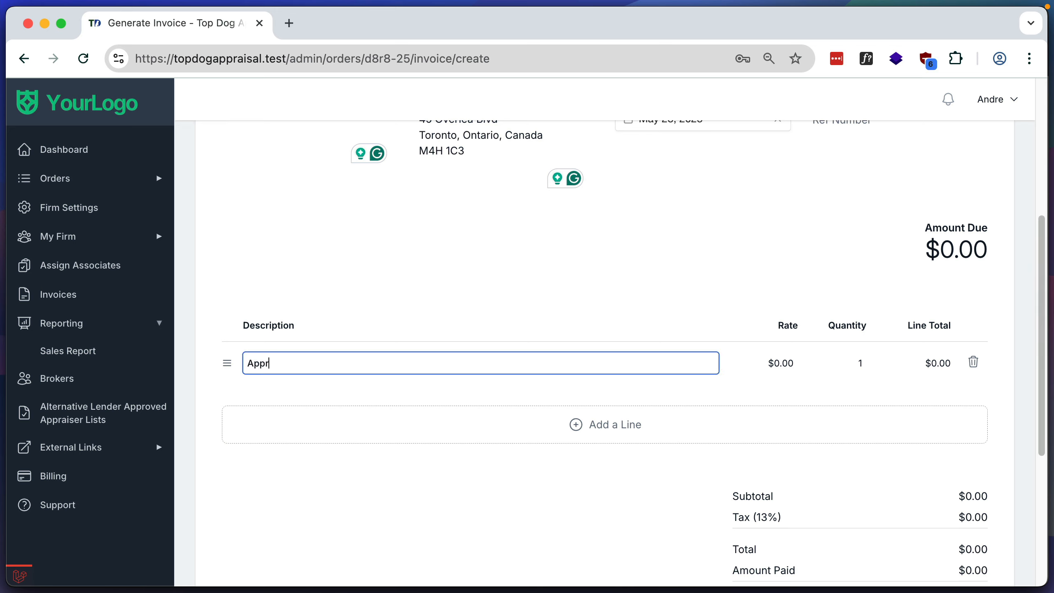
text(aisal Fee)
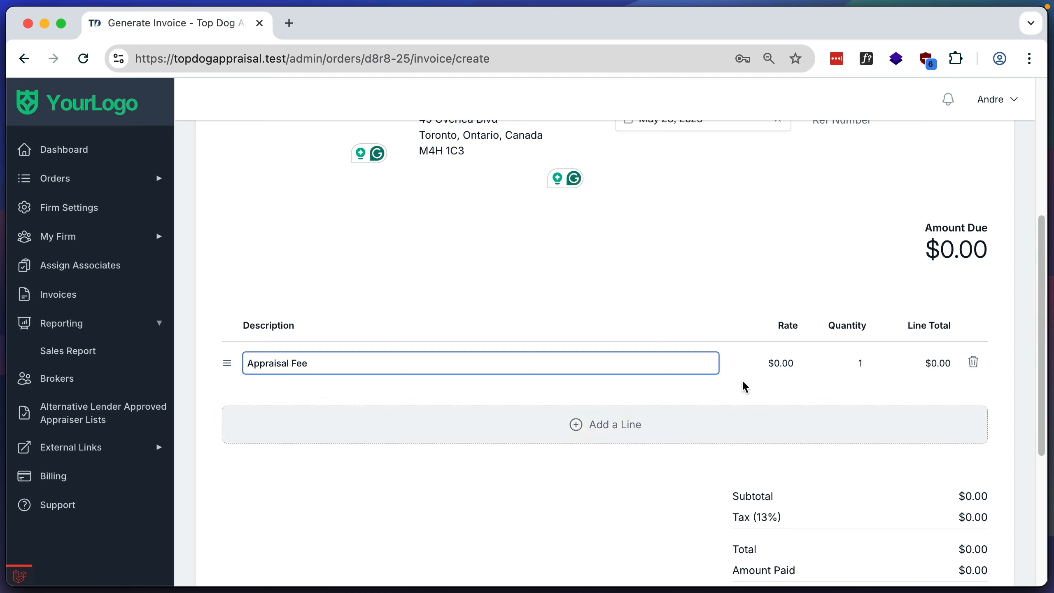
click(773, 368)
text(2000)
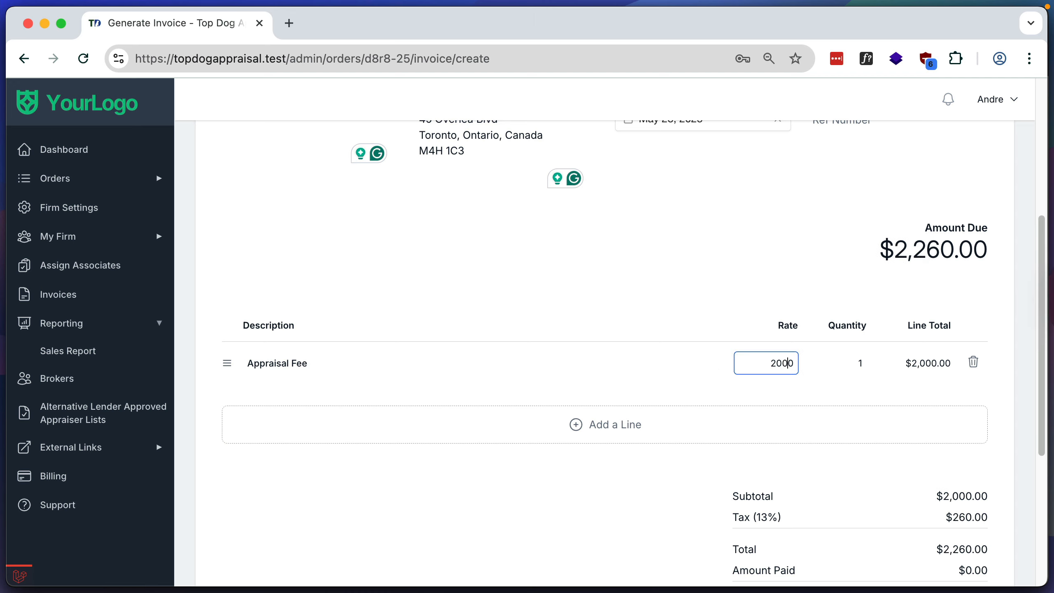
key(Delete)
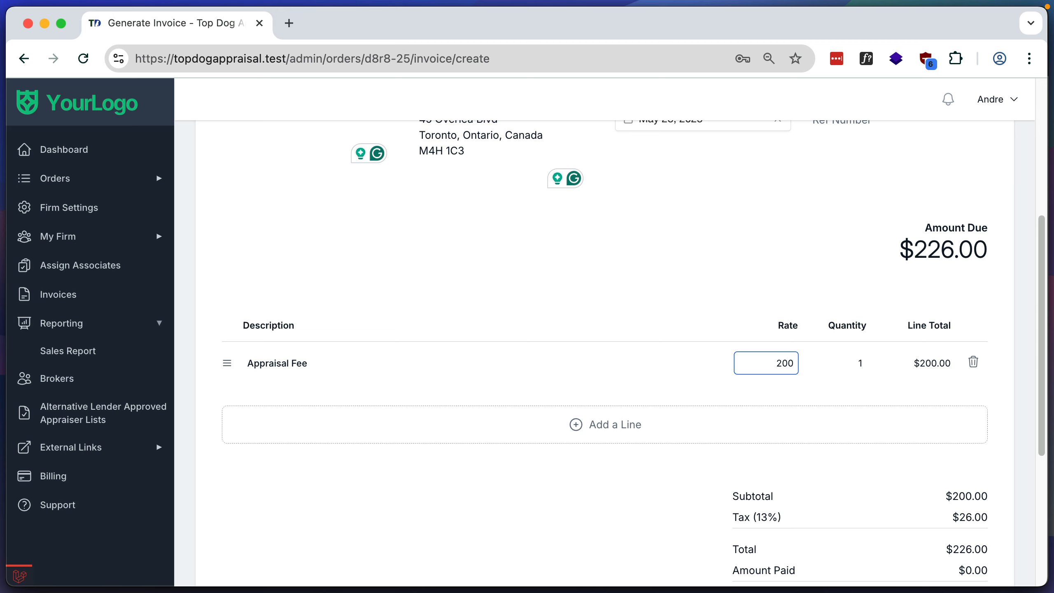
- Change the invoice notes to "Notes go here changed" and create the invoice
scroll(783, 414, down, 3)
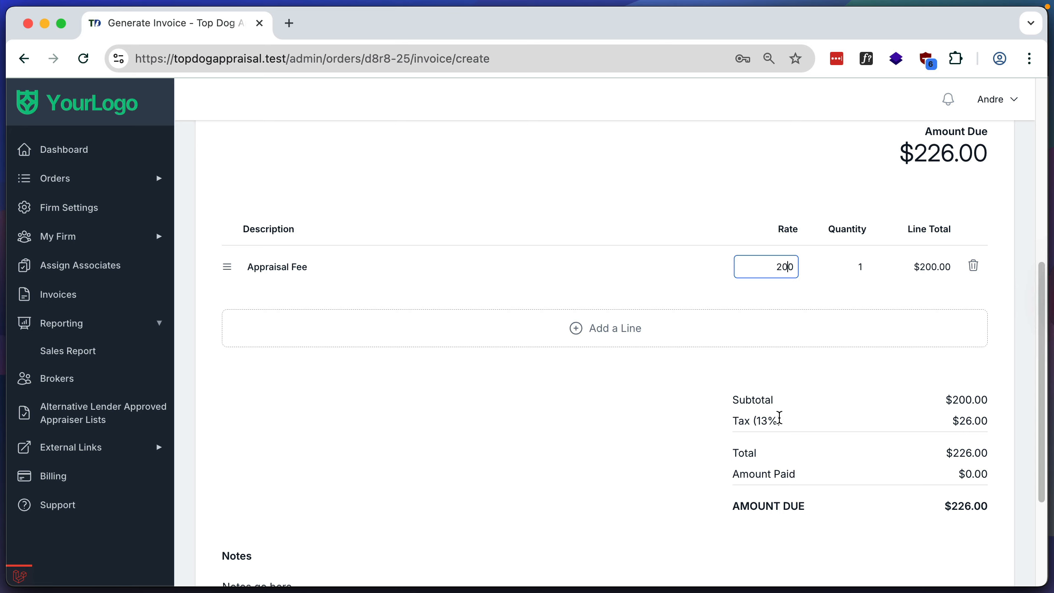
scroll(779, 418, down, 3)
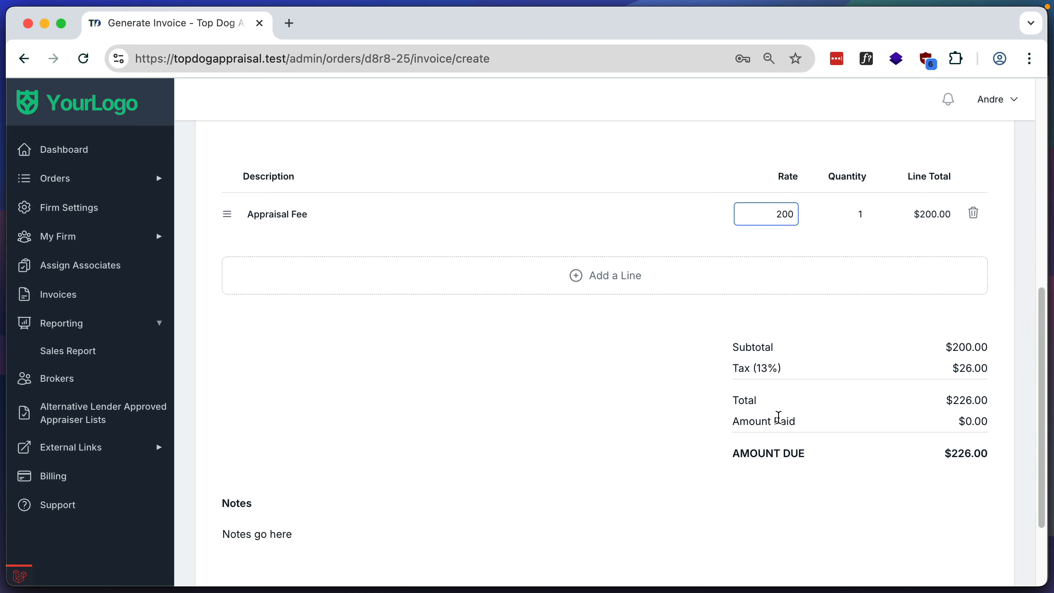
click(324, 519)
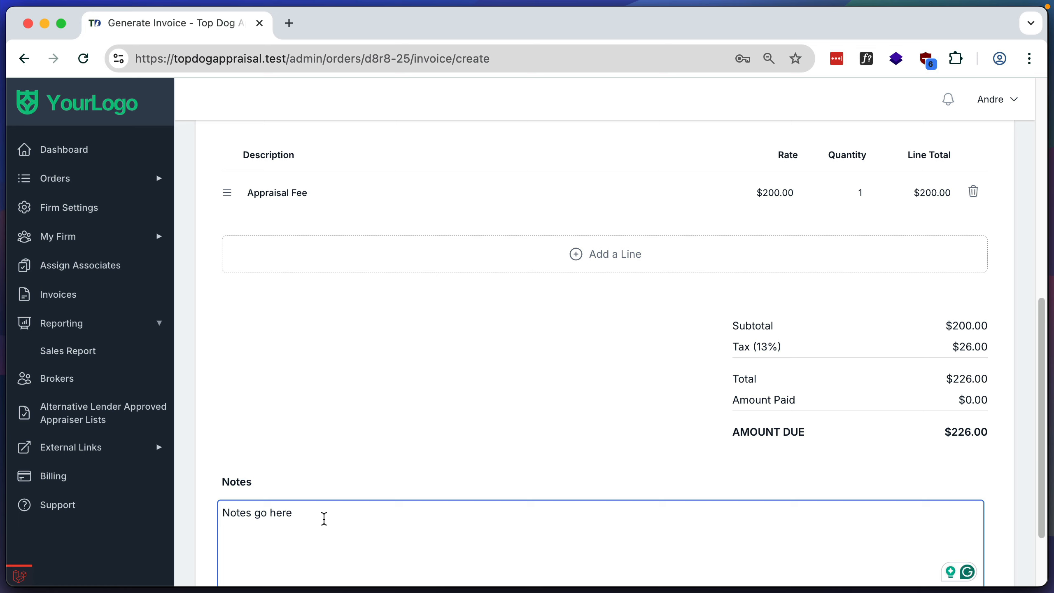
text(changed)
scroll(597, 394, down, 3)
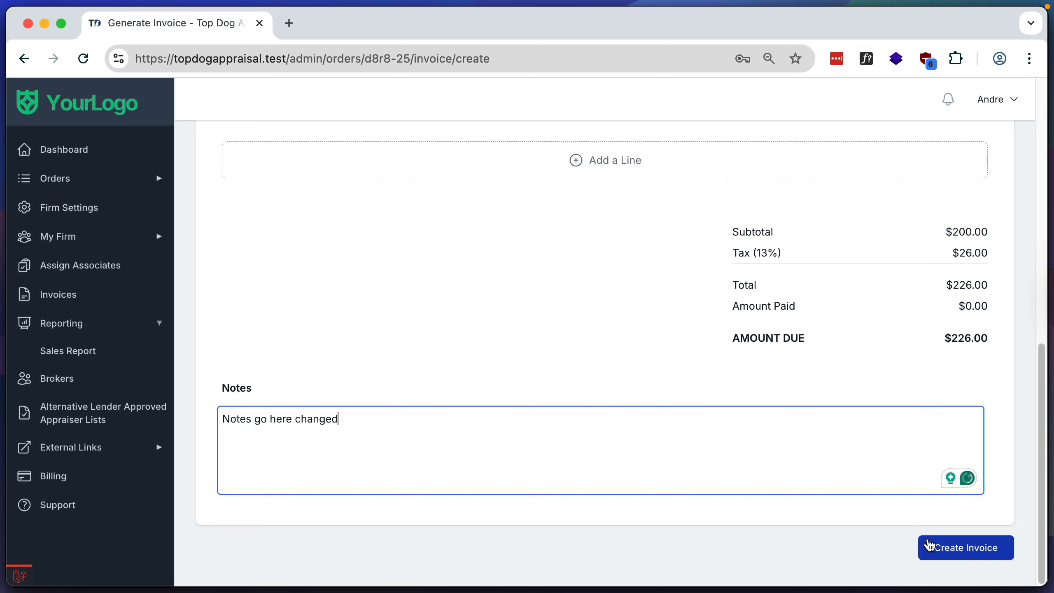
click(953, 551)
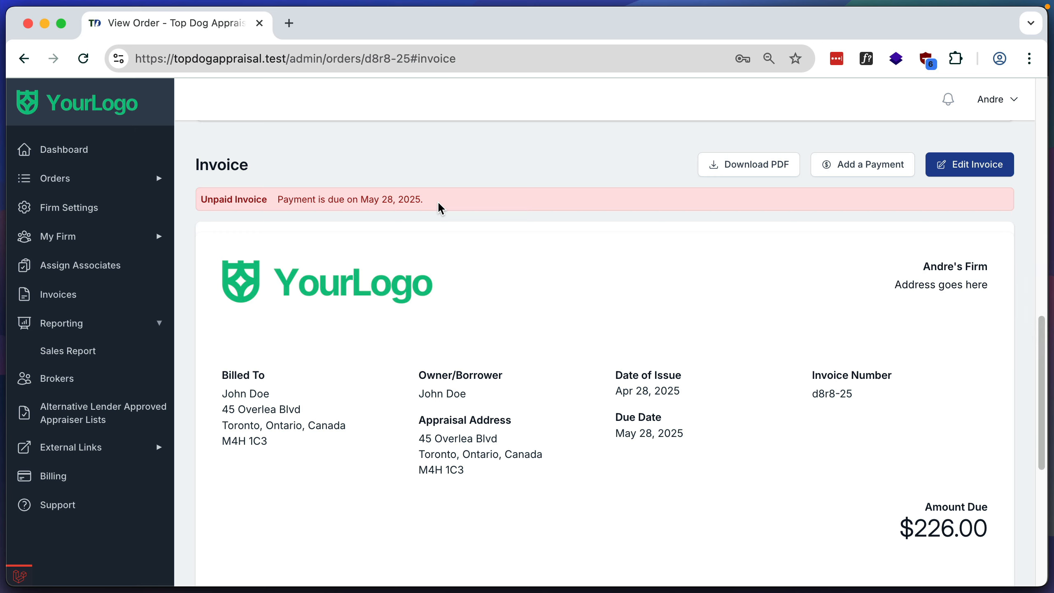
- Review the created invoice through to its notes and open its PDF version
scroll(543, 295, down, 6)
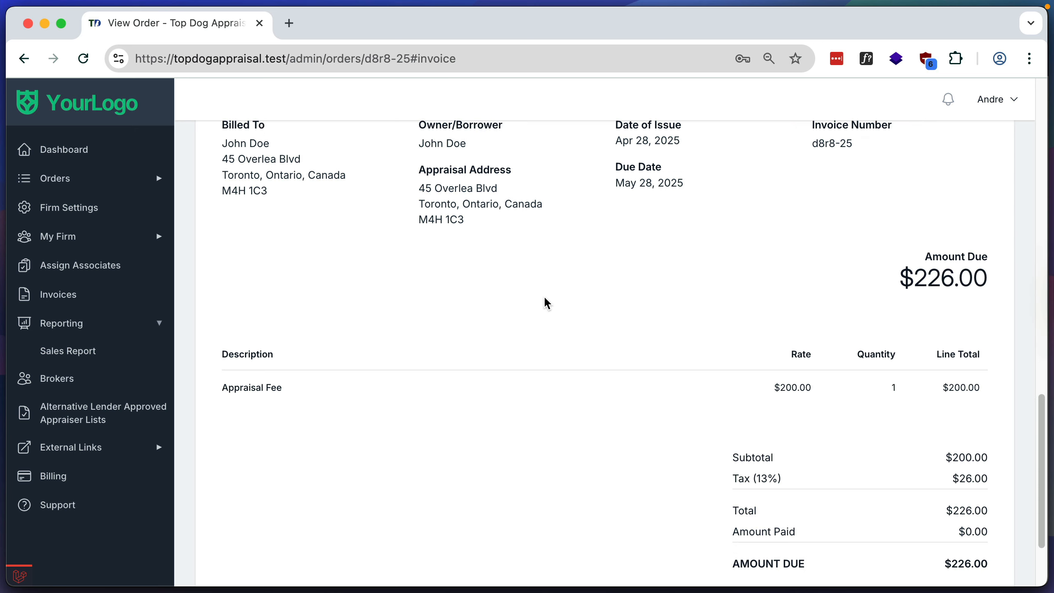
scroll(545, 298, down, 3)
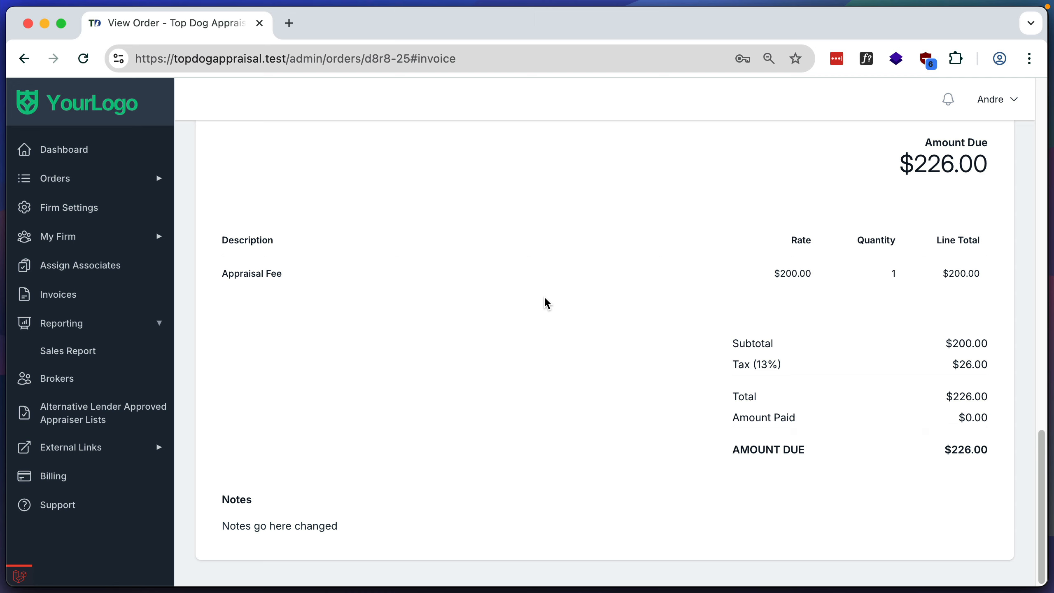
scroll(544, 299, up, 4)
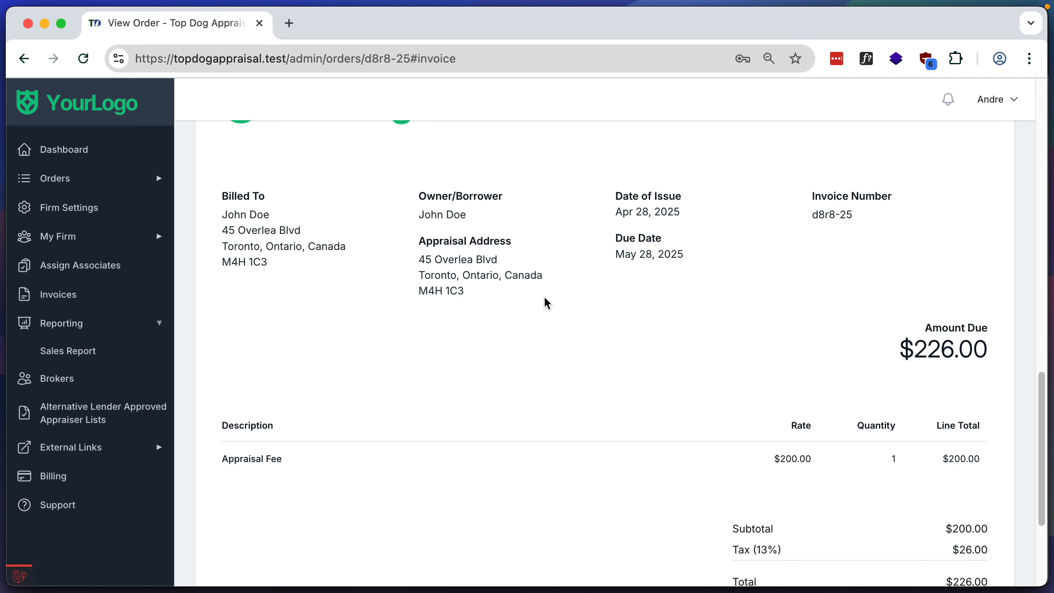
scroll(544, 298, up, 9)
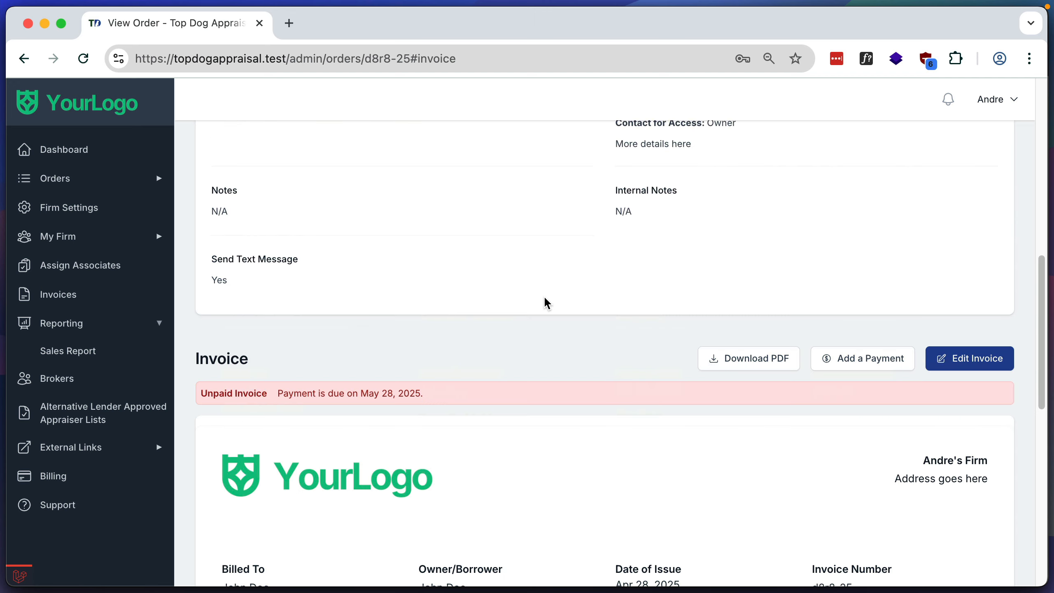
click(748, 358)
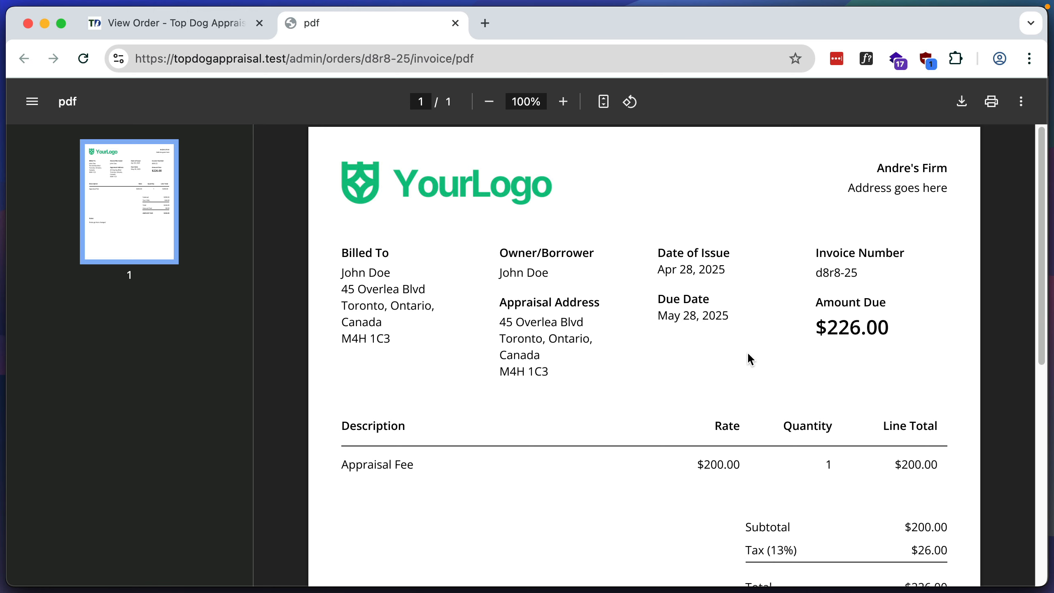
- Switch to the broker's dashboard in Firefox, refresh it and view the invoice for the order placed Apr 21, 2025
key(super+Tab)
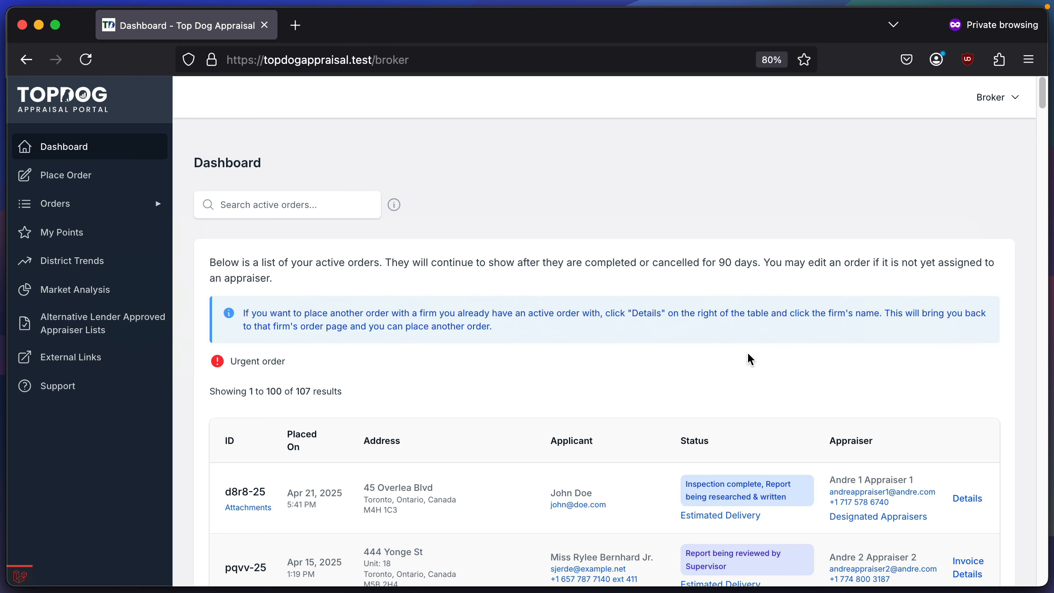
key(super+r)
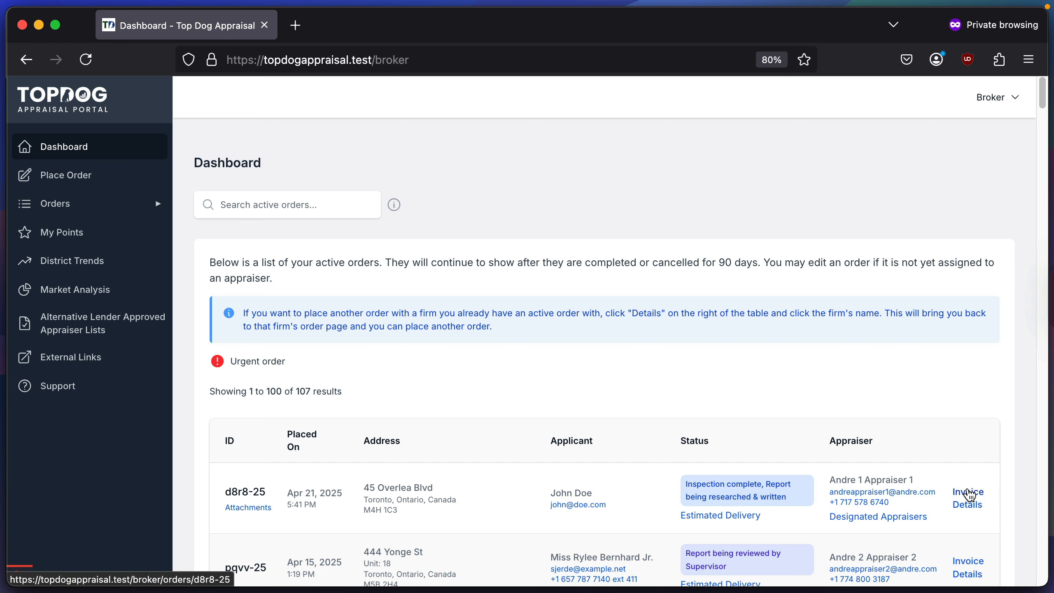
click(968, 494)
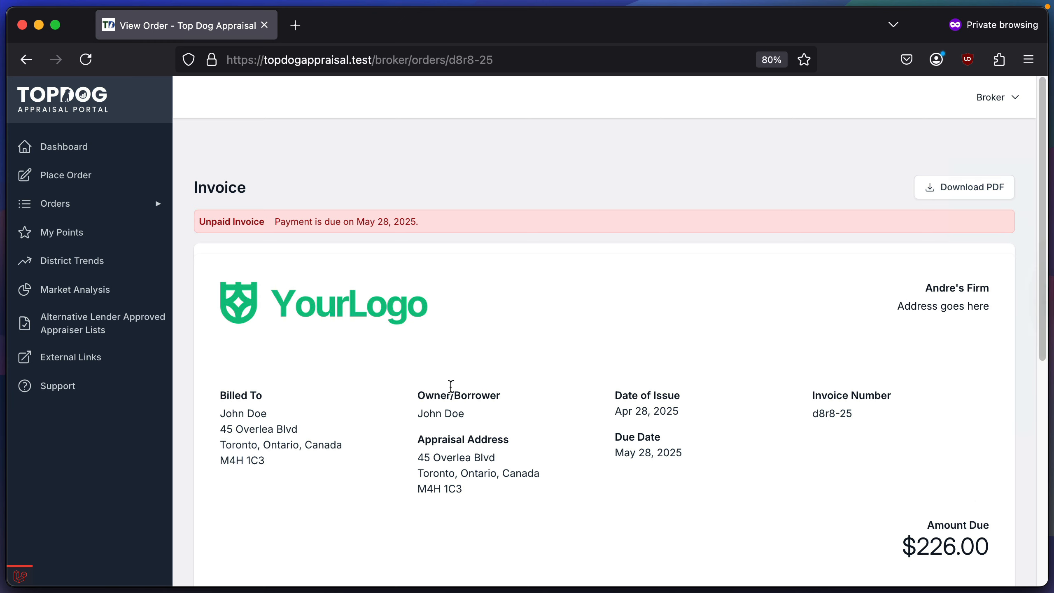
scroll(485, 381, down, 2)
scroll(484, 381, up, 2)
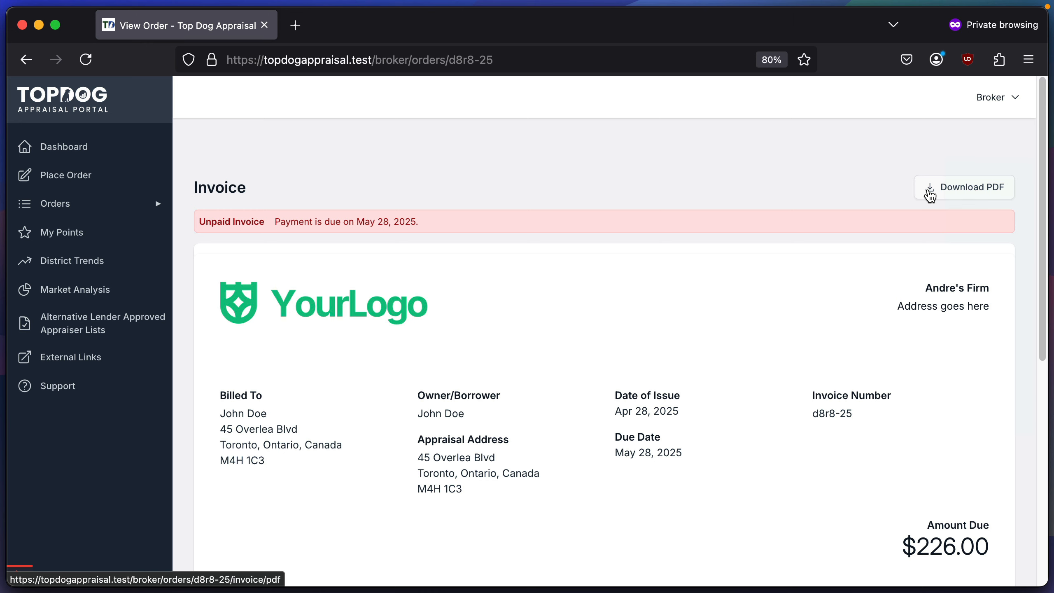
- Switch back to the admin's Chrome window and close the invoice PDF to return to the order's invoice
key(super+Tab)
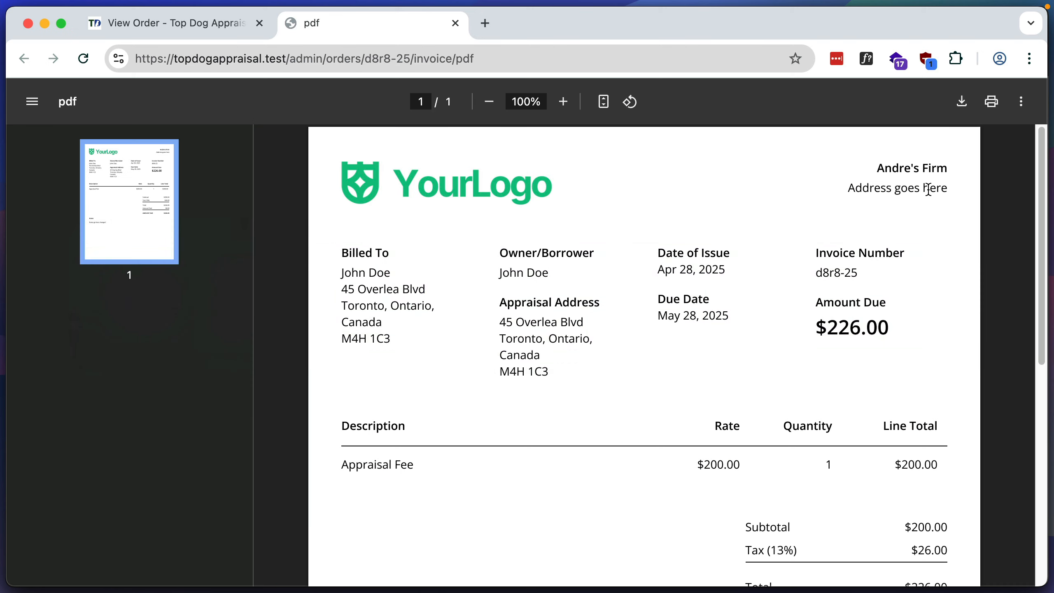
click(456, 23)
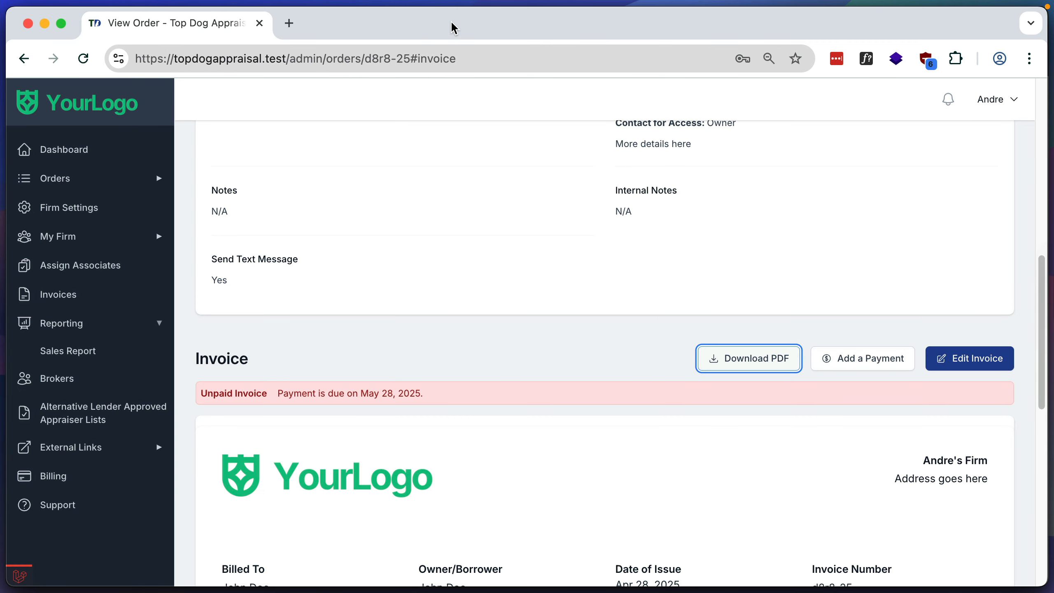
scroll(627, 414, down, 3)
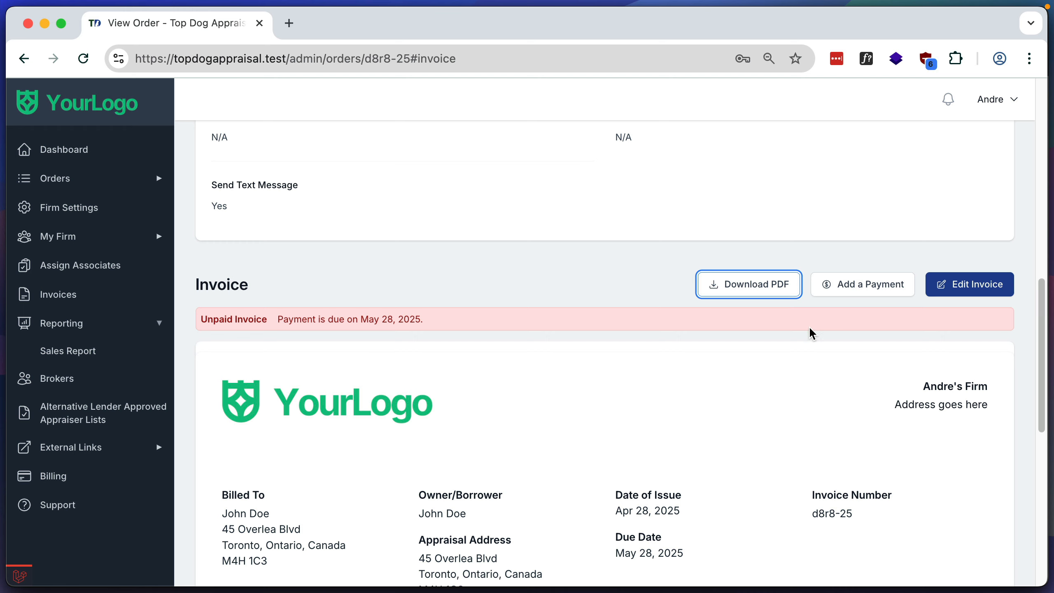
- Add a $226.00 payment dated Apr 28, 2025 to the invoice with the note "Paid by etransfer"
click(844, 286)
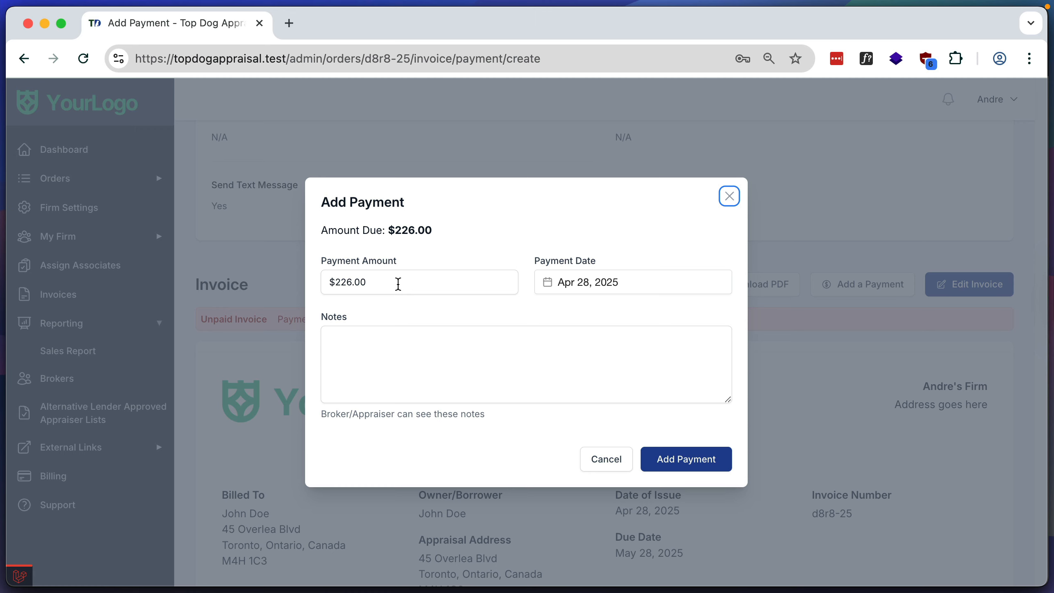
click(385, 354)
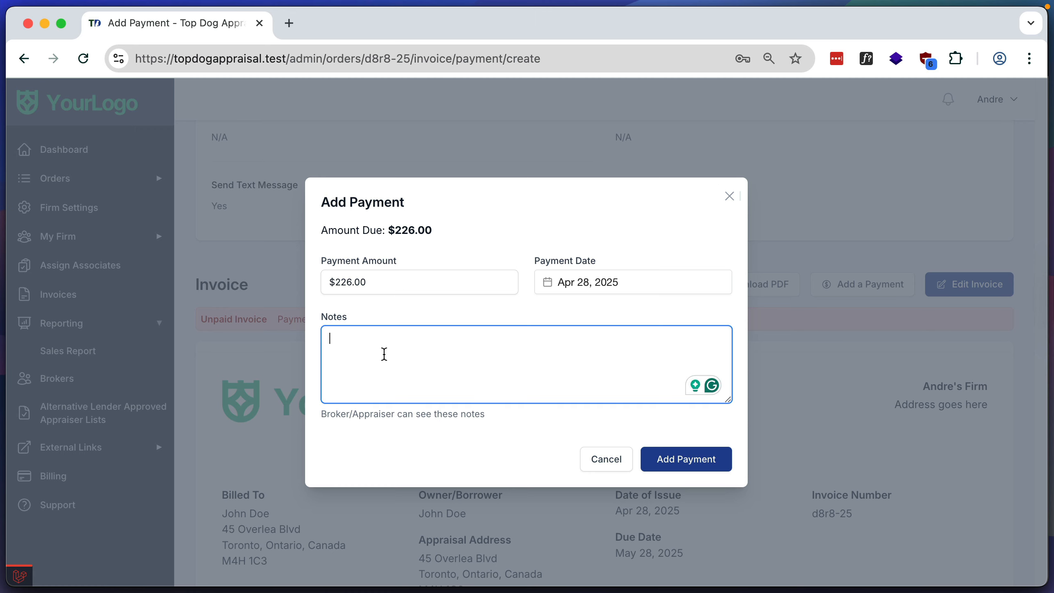
text(Paid by etran)
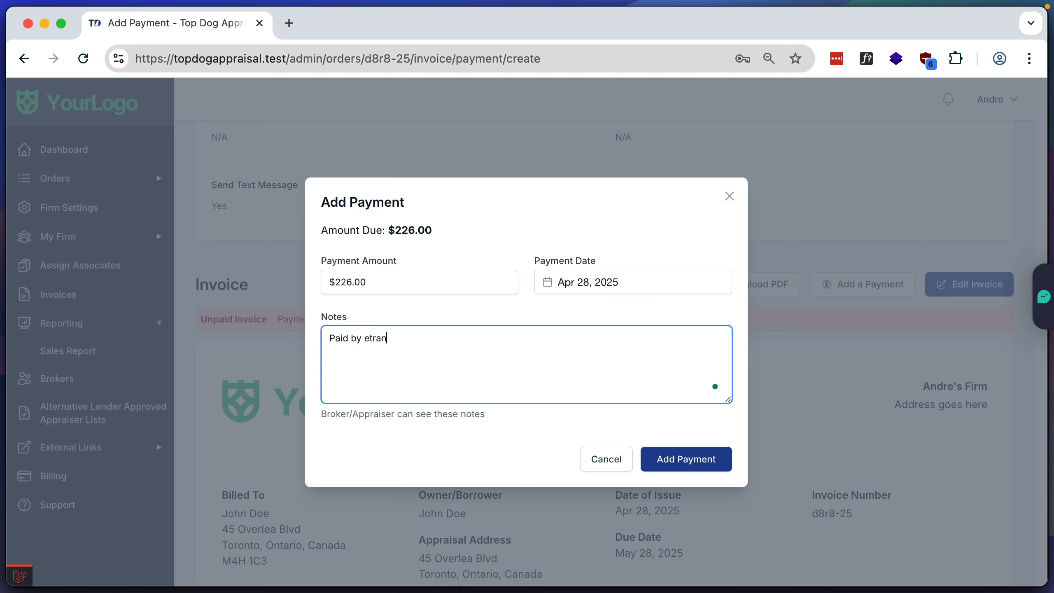
text(sfer)
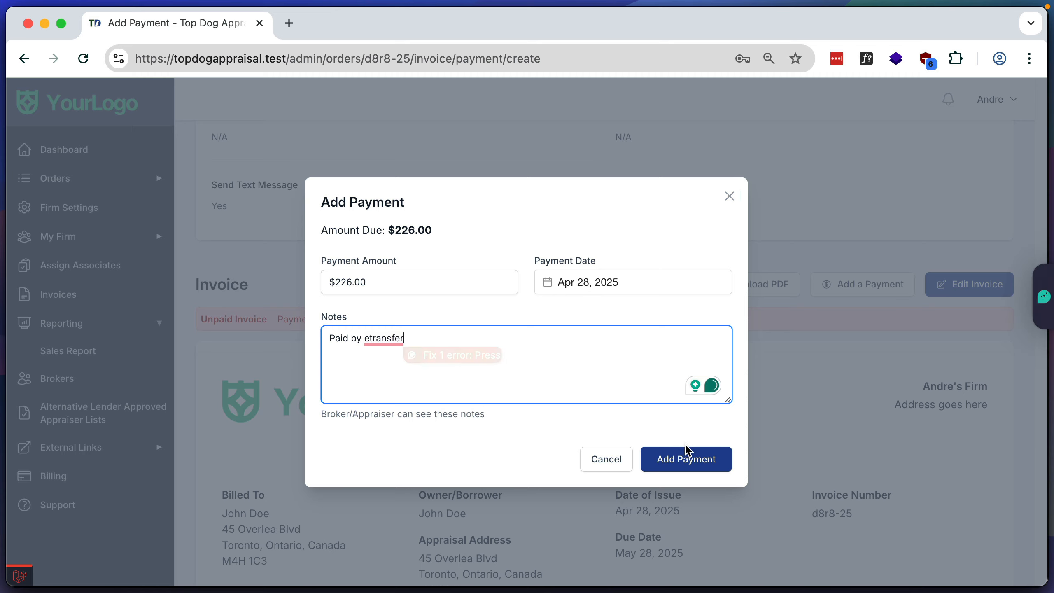
click(683, 458)
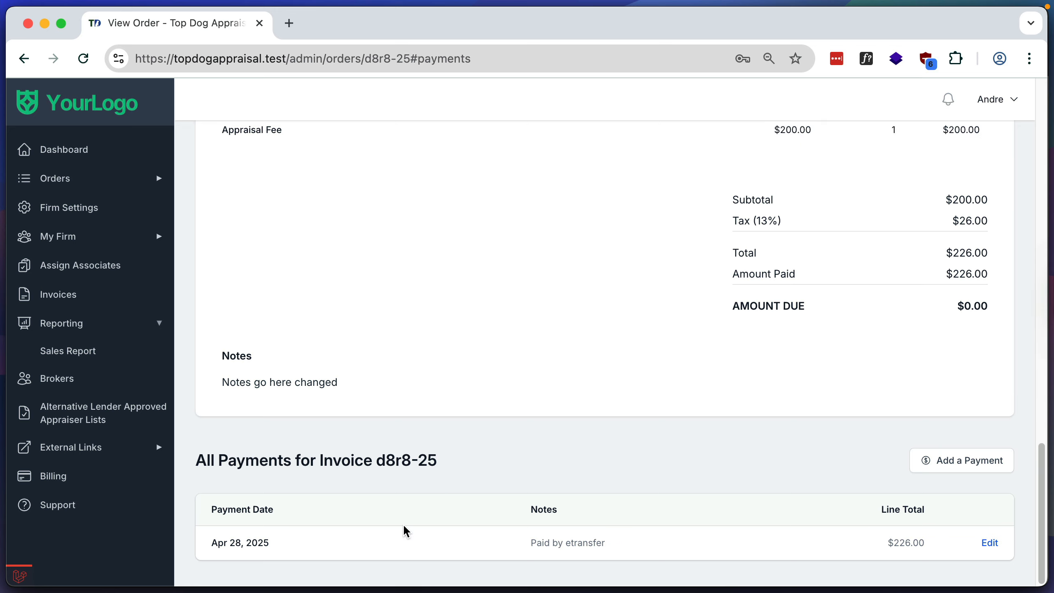
- Check the invoice's payment status as admin, and refresh the broker's view of the same invoice in Firefox
scroll(419, 507, up, 10)
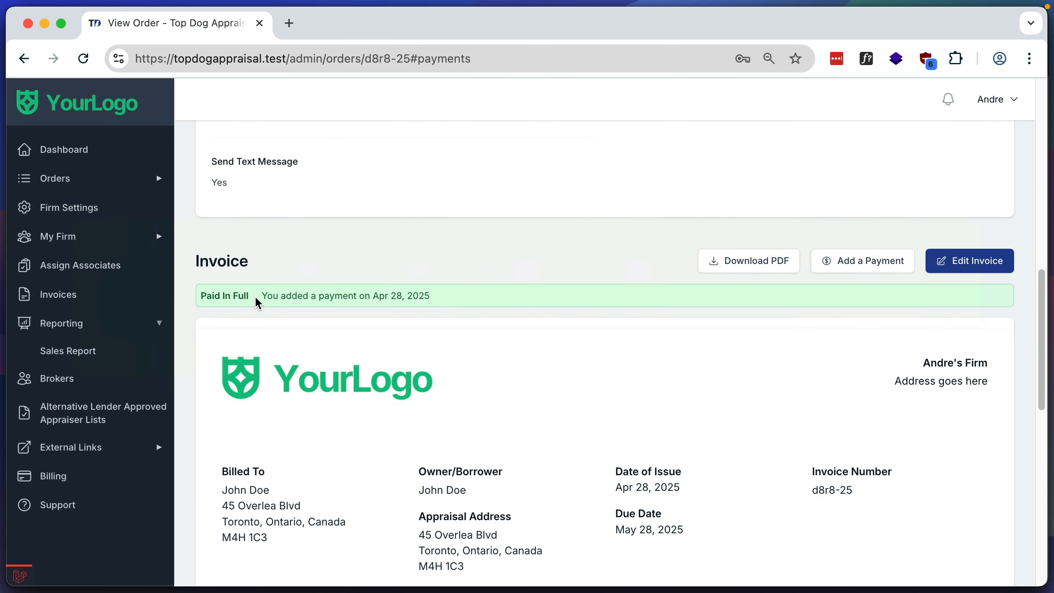
key(super+Tab)
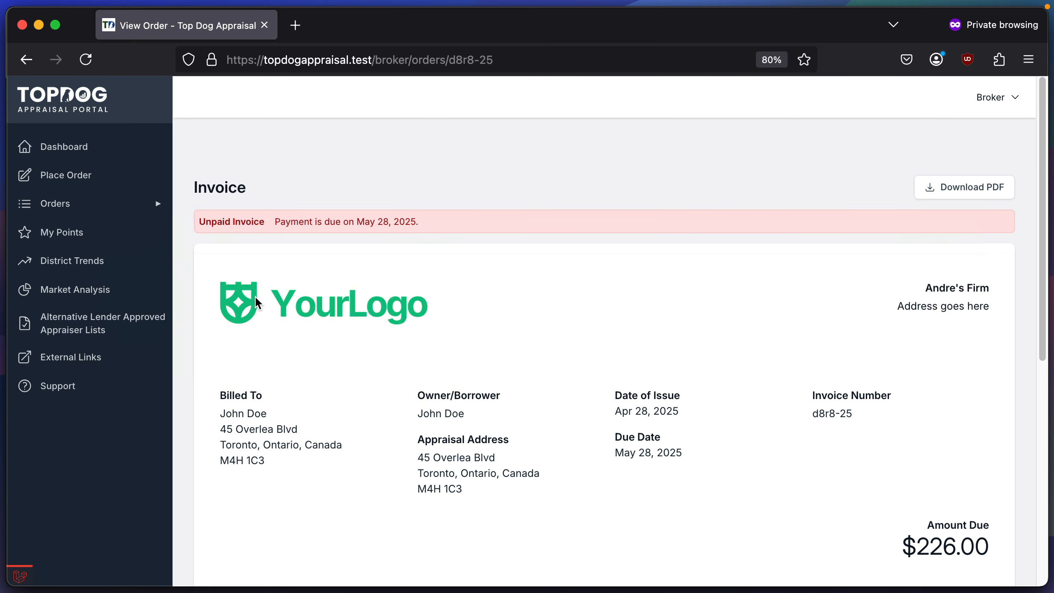
key(super+r)
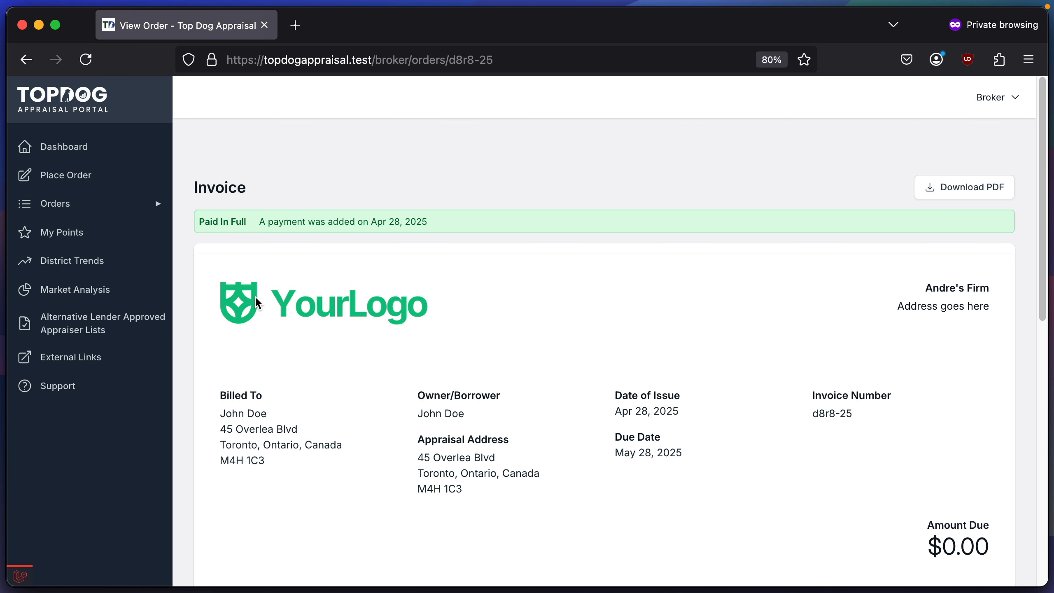
- Switch back to the admin's Chrome window and view the list of all generated invoices
key(super+Tab)
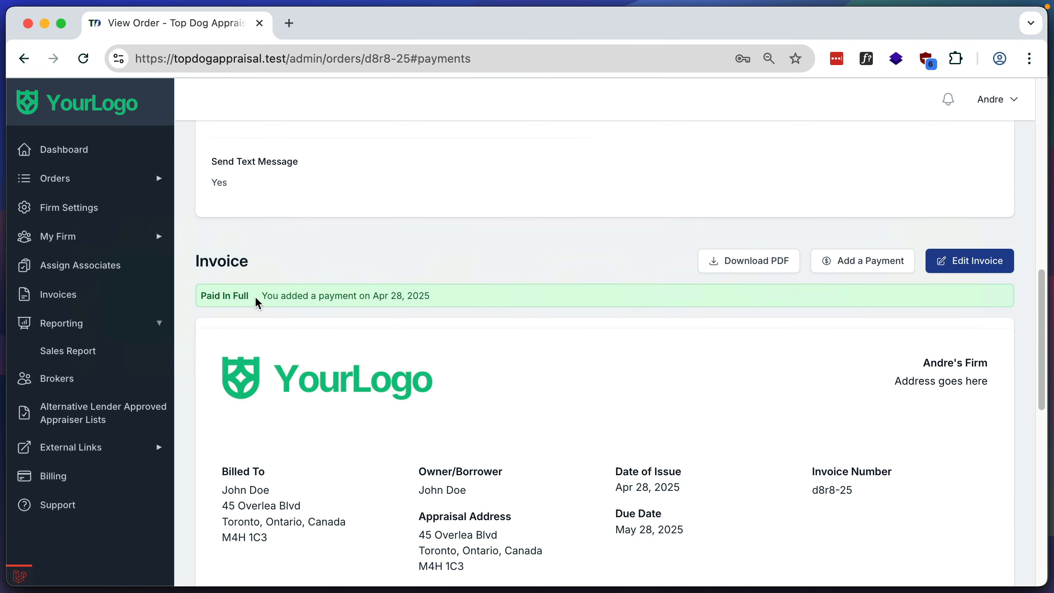
click(101, 298)
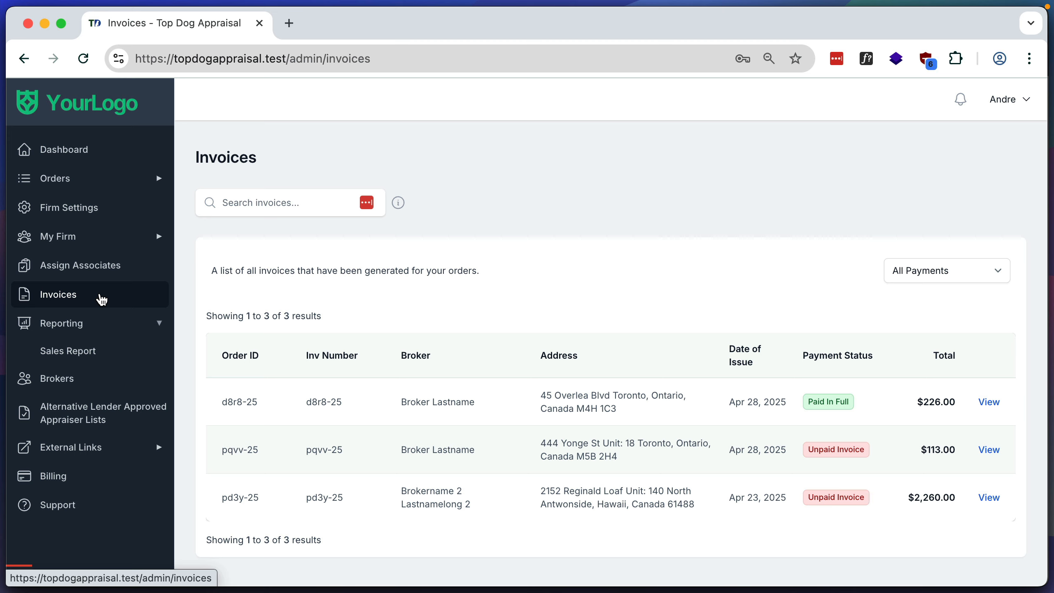
- Generate the sales report for the date range Apr 1, 2025 to Apr 30, 2025
click(92, 354)
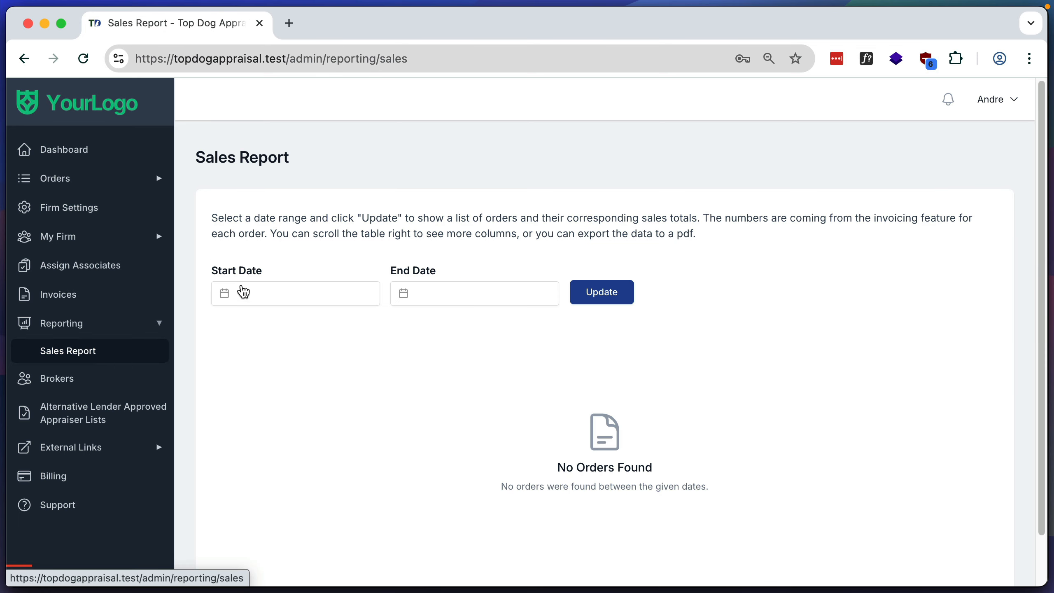
click(271, 293)
click(273, 378)
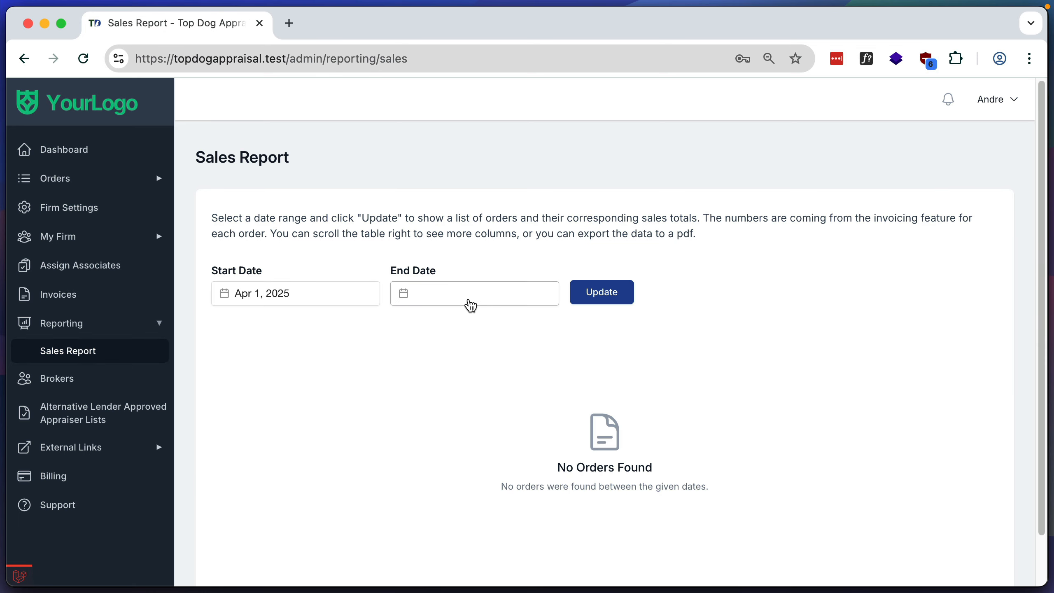
click(469, 301)
click(470, 485)
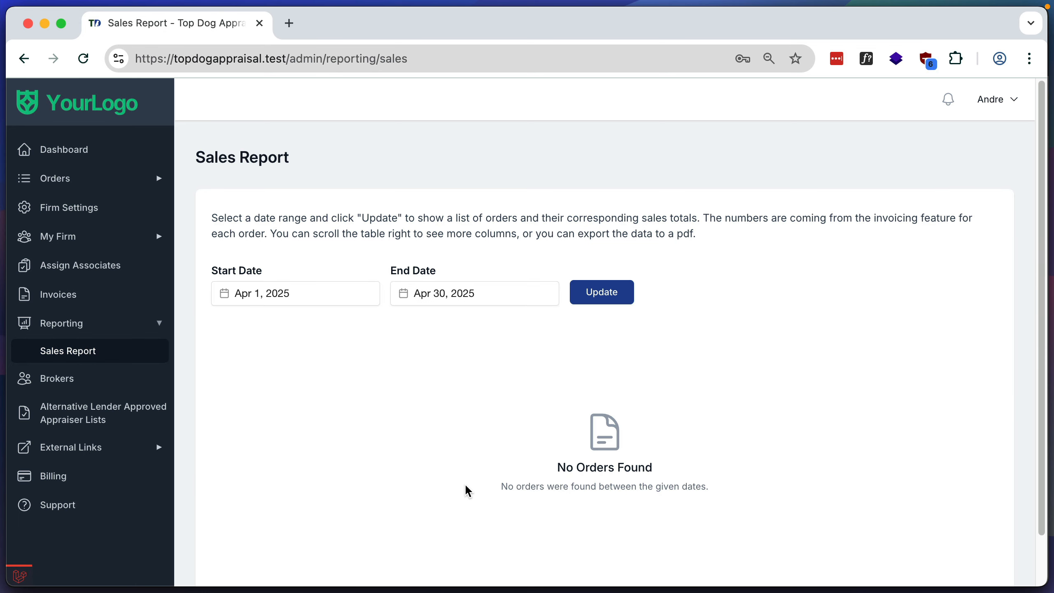
click(608, 299)
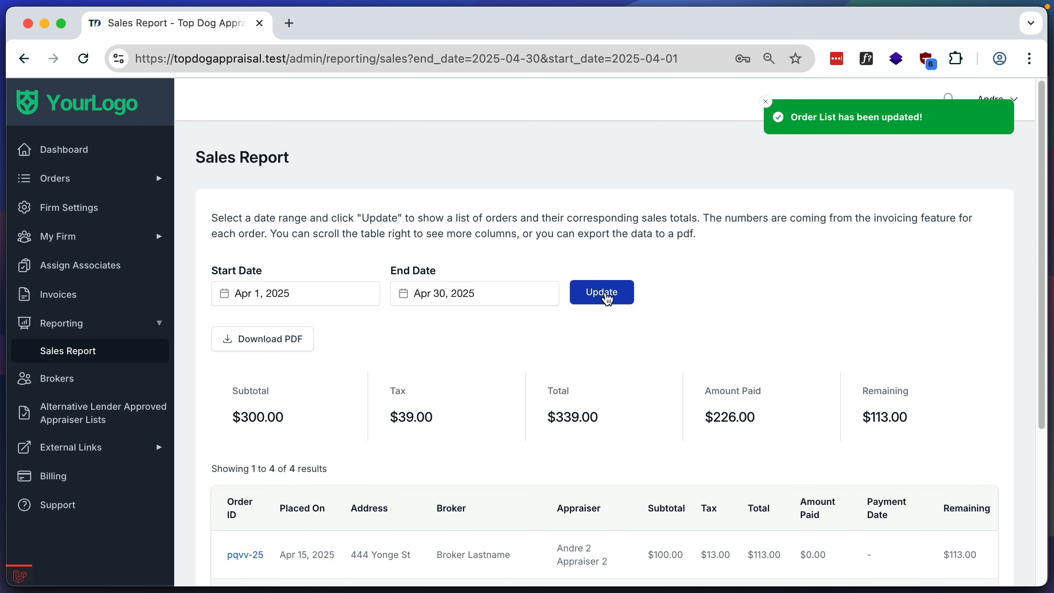
- Review the sales report's totals and order table, and open its PDF version
scroll(607, 299, down, 5)
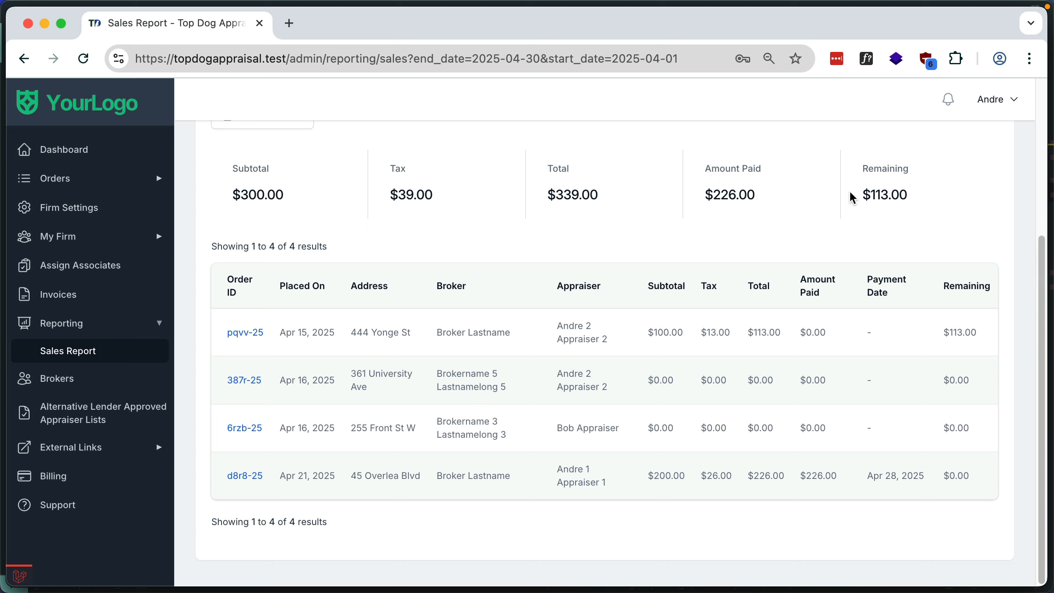
scroll(848, 189, up, 1)
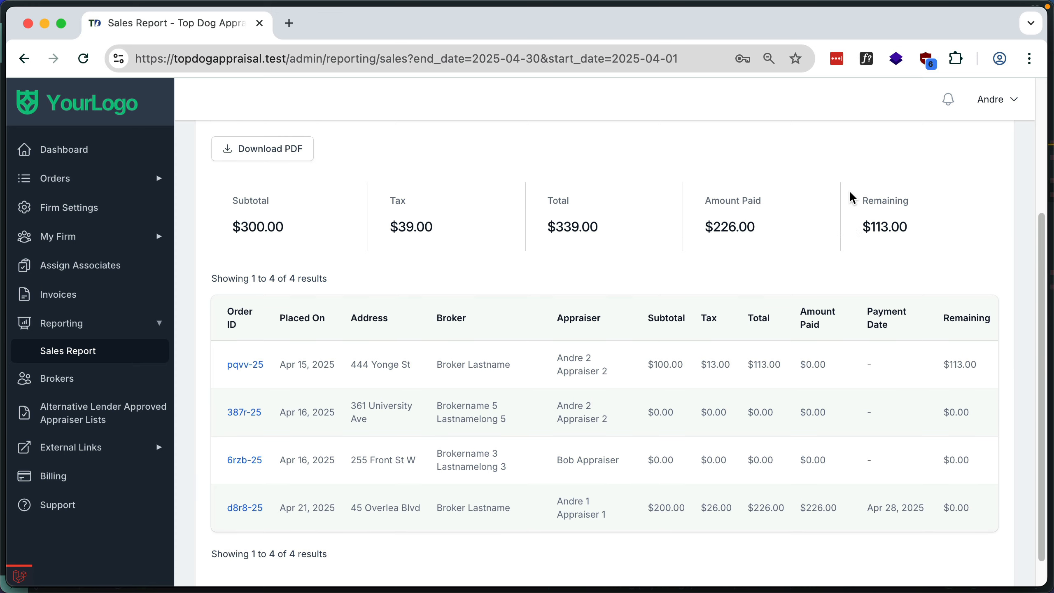
click(307, 159)
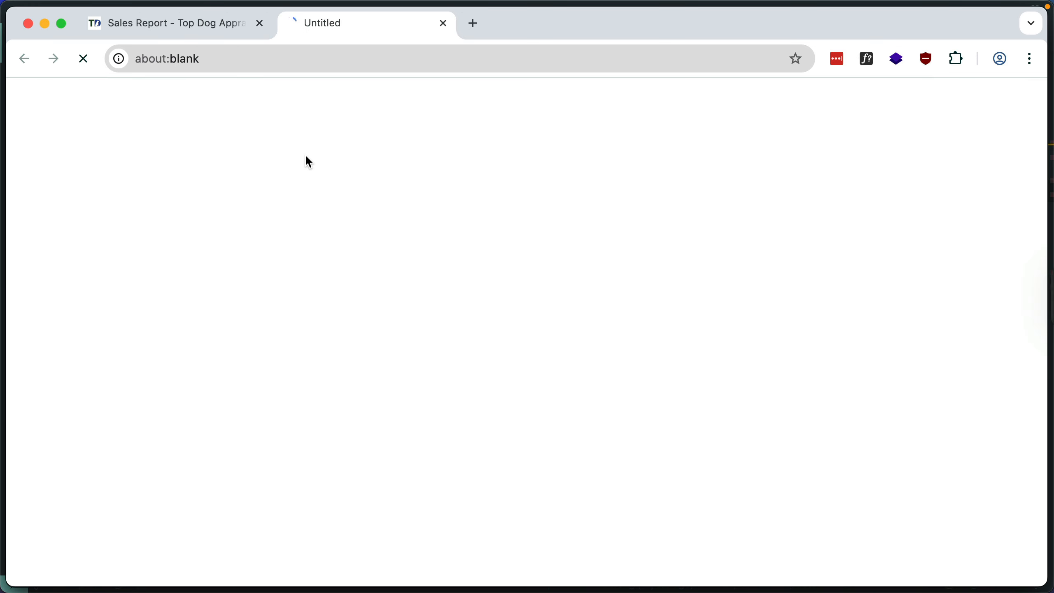